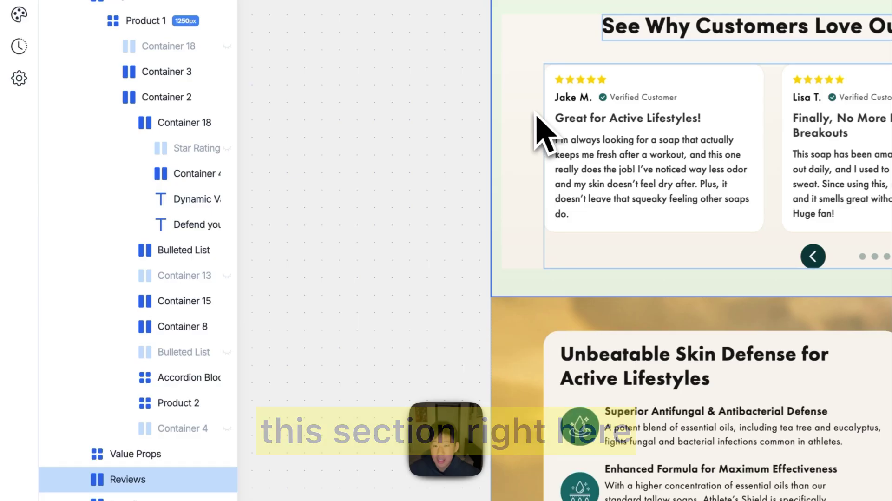
- Export the Reviews container from the page layers as a section named Reviews
{"action": "scroll", "coordinate": [255, 258], "scroll_direction": "down", "scroll_amount": 5}
{"action": "right_click", "coordinate": [123, 252]}
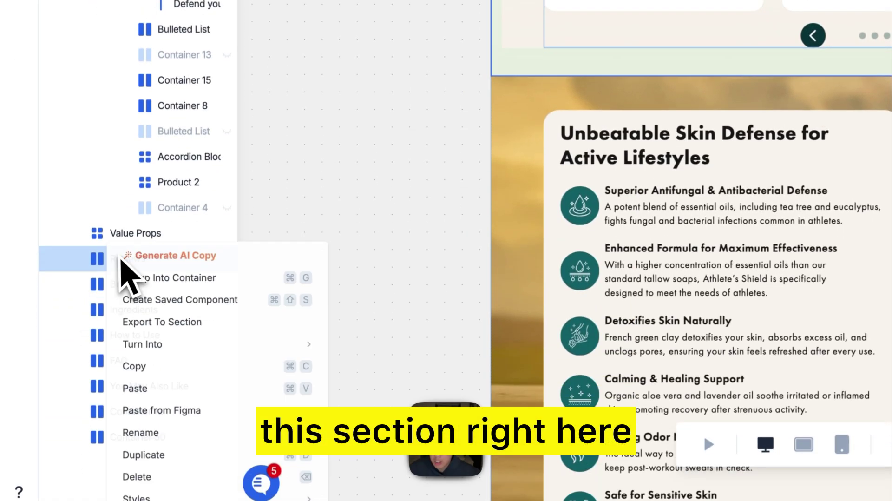
{"action": "left_click", "coordinate": [162, 312]}
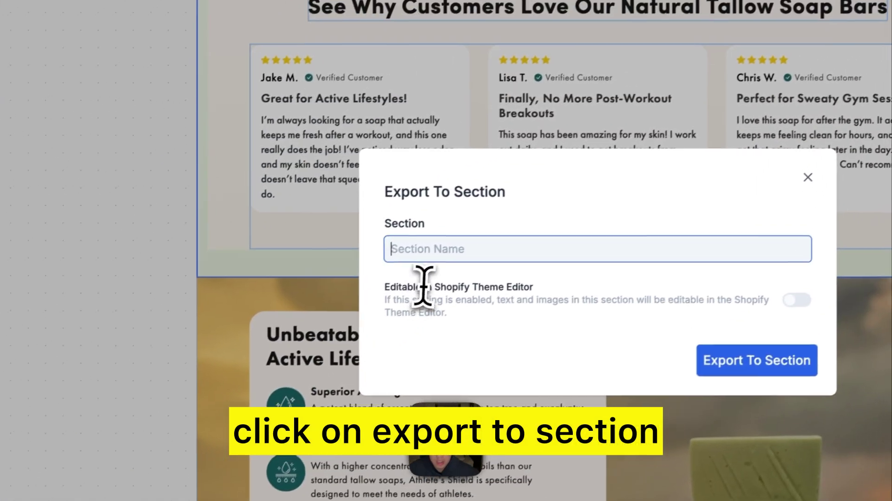
{"action": "type", "text": "REv"}
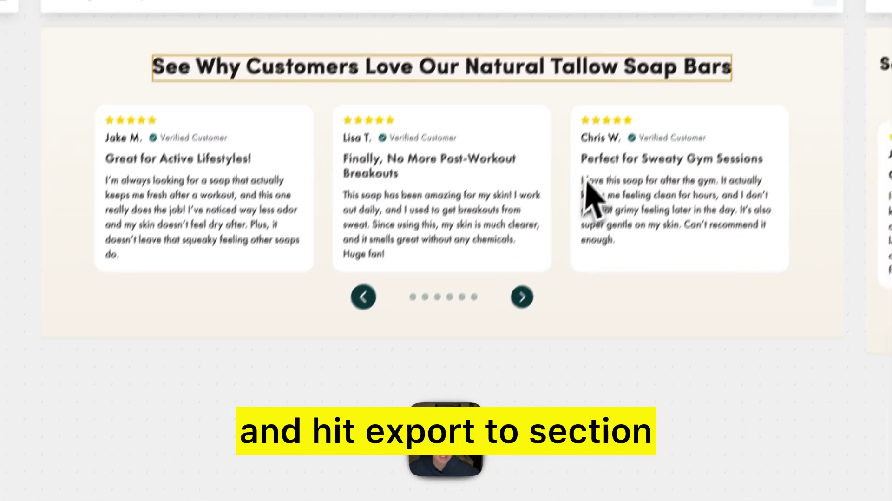
- Publish the Reviews section, make it editable in the Shopify theme editor, and update the section
{"action": "left_click", "coordinate": [266, 74]}
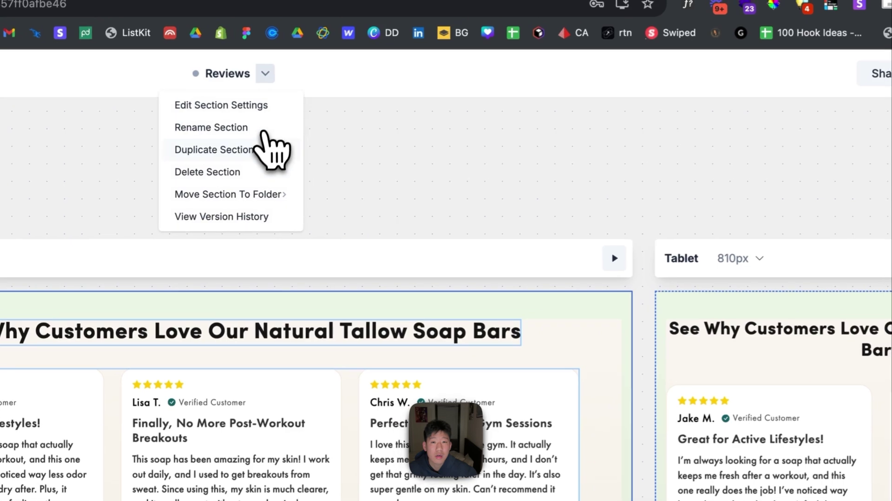
{"action": "left_click", "coordinate": [251, 107]}
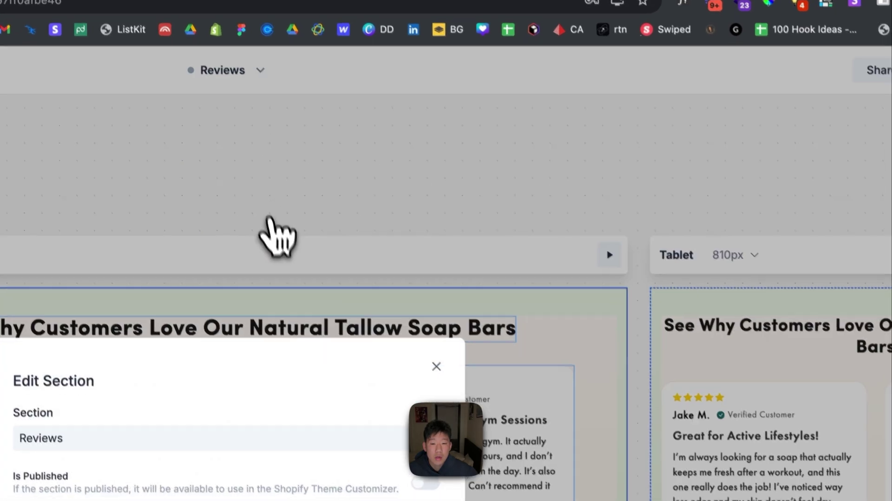
{"action": "left_click", "coordinate": [333, 354]}
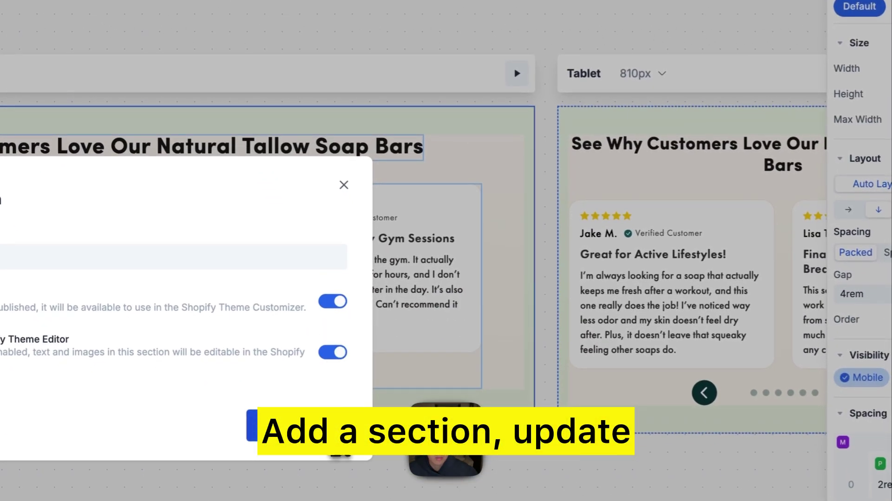
{"action": "left_click", "coordinate": [332, 420]}
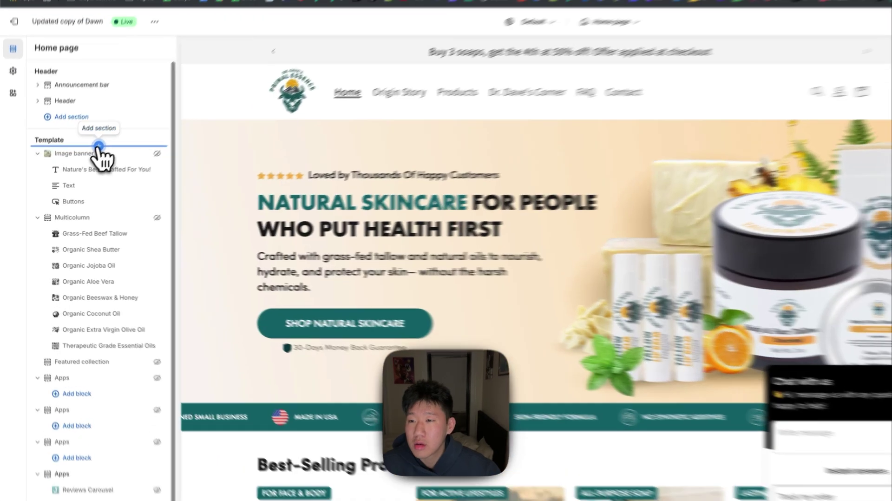
- Switch to the Shopify theme editor and start adding a section above the image banner in the home page template
{"action": "left_click", "coordinate": [105, 150]}
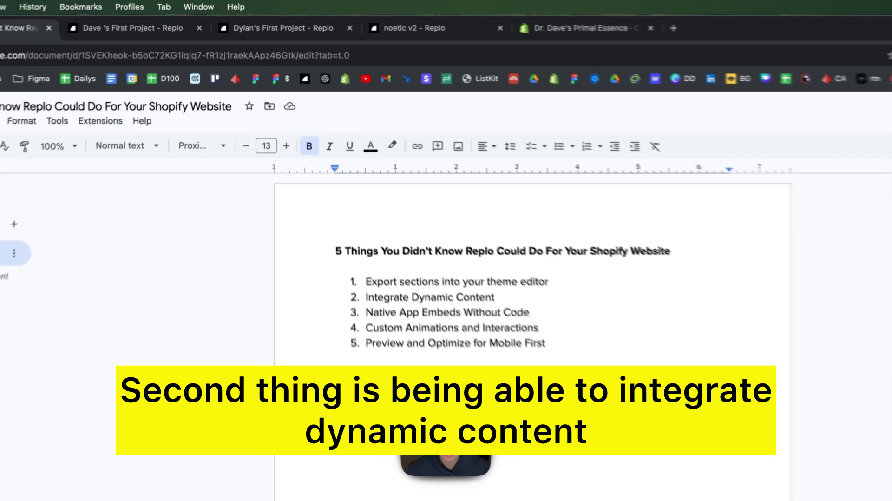
- Switch to the PreSleep project in Replo and try to link the product heading to the Current Product's Title as dynamic data
{"action": "left_click", "coordinate": [242, 33]}
{"action": "scroll", "coordinate": [402, 302], "scroll_direction": "up", "scroll_amount": 8}
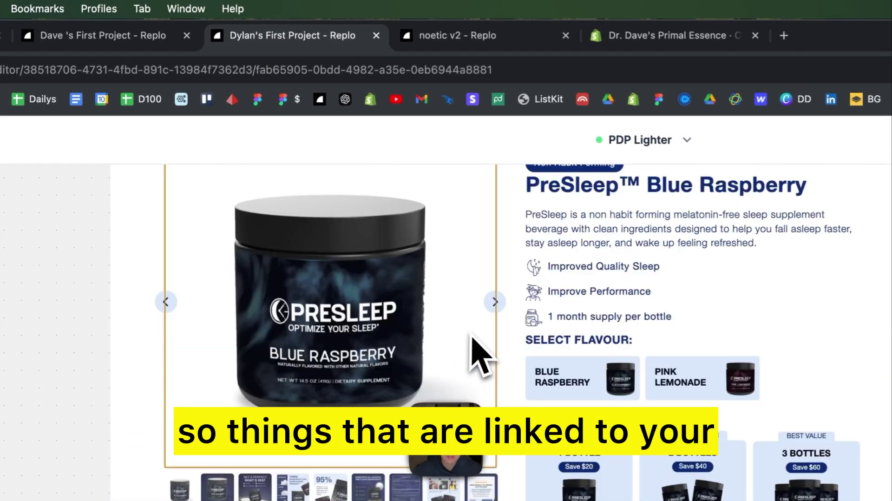
{"action": "scroll", "coordinate": [408, 272], "scroll_direction": "up", "scroll_amount": 3}
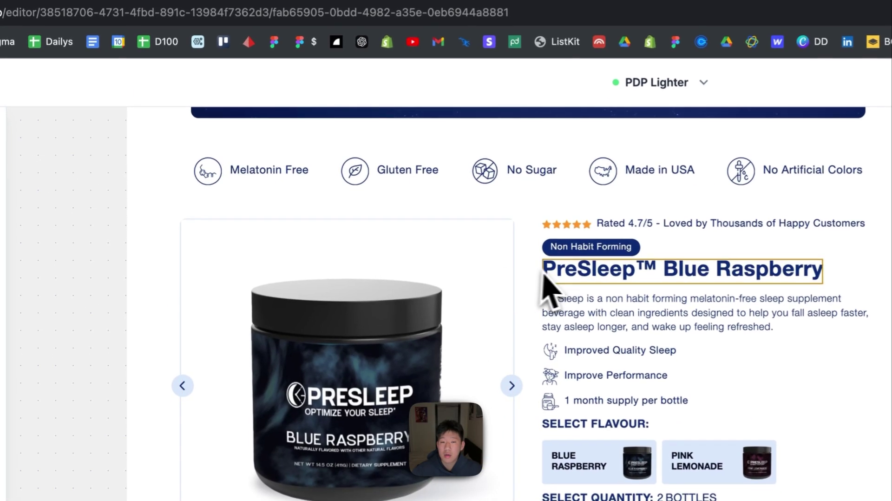
{"action": "left_click", "coordinate": [602, 204]}
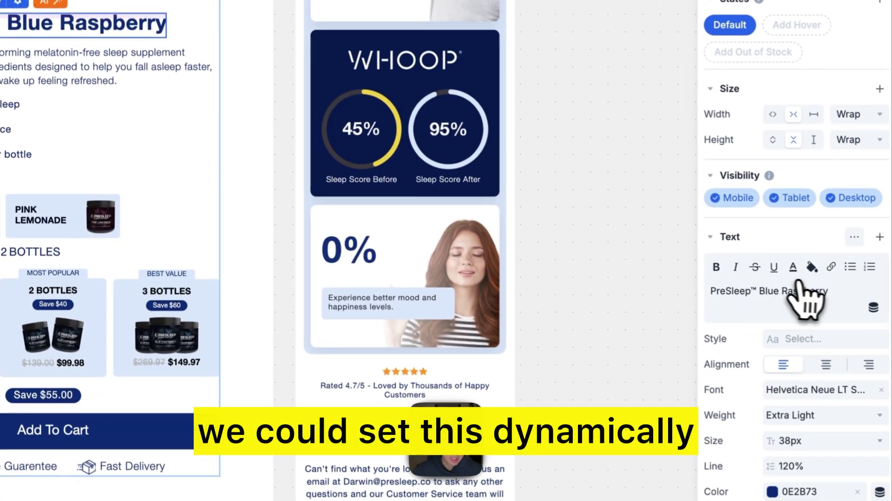
{"action": "left_click", "coordinate": [873, 307]}
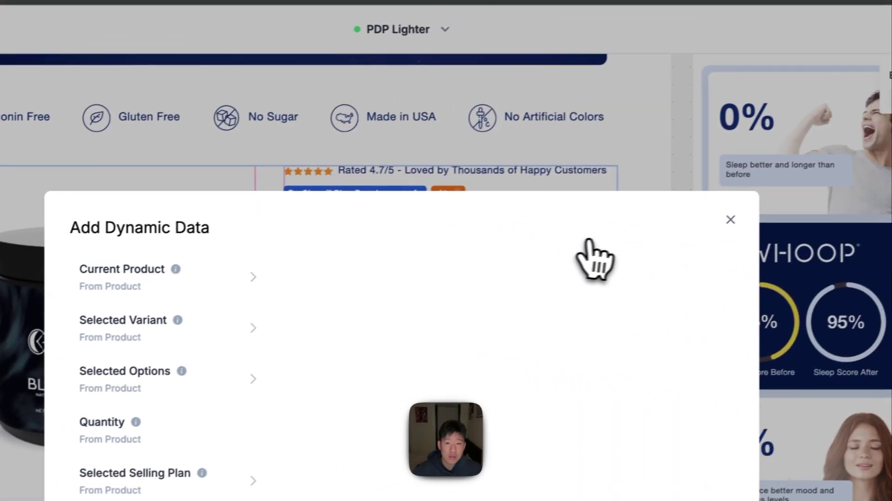
{"action": "left_click", "coordinate": [318, 237]}
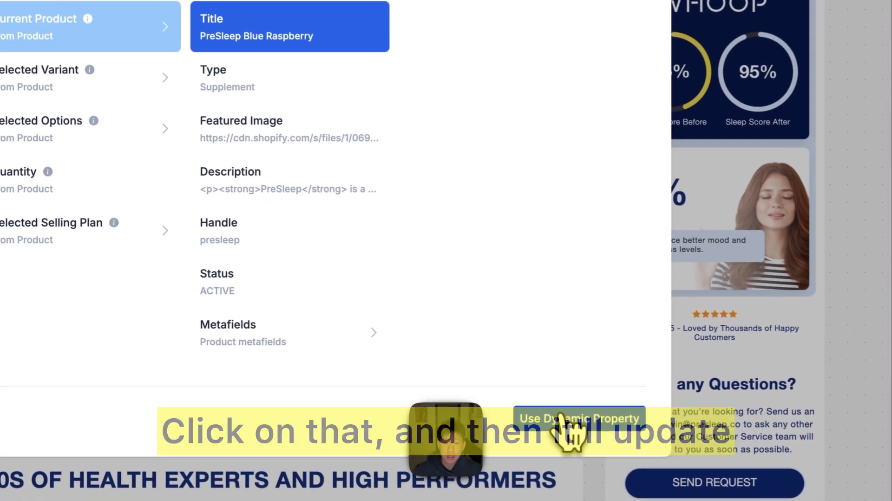
{"action": "left_click", "coordinate": [744, 498]}
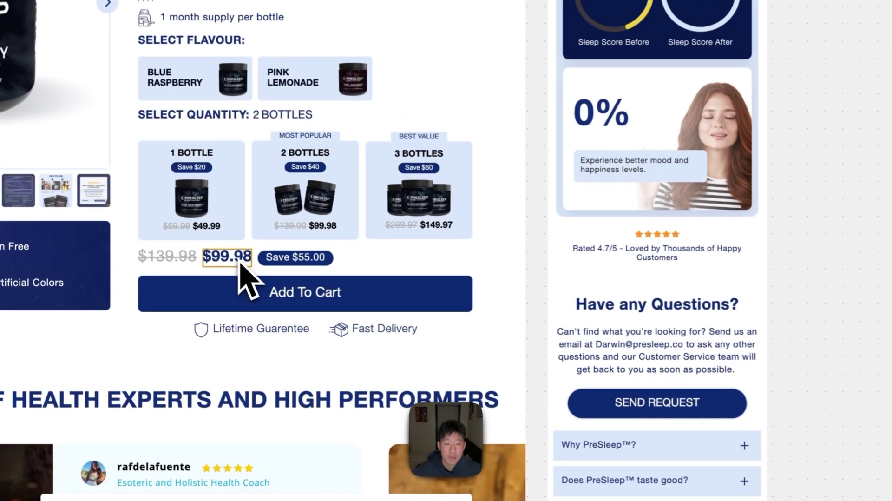
- Select the main product price above the Add To Cart button and open its dynamic data source for viewing
{"action": "left_click", "coordinate": [436, 352]}
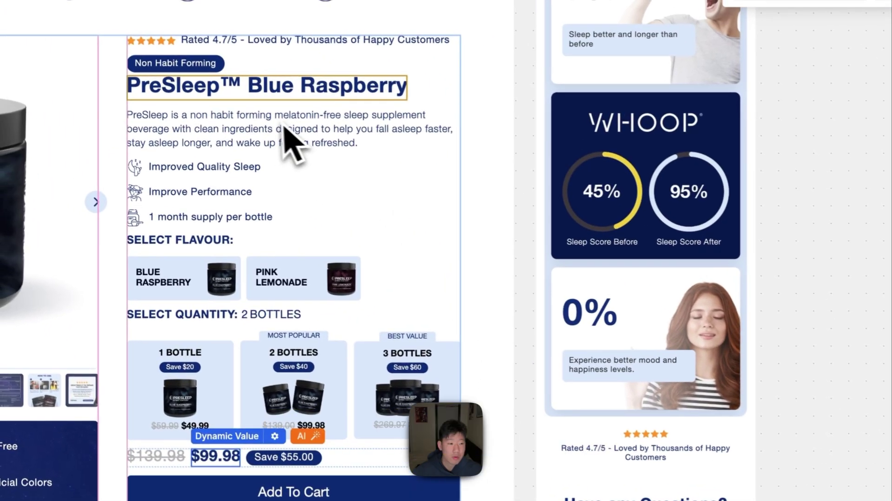
{"action": "left_click", "coordinate": [278, 88]}
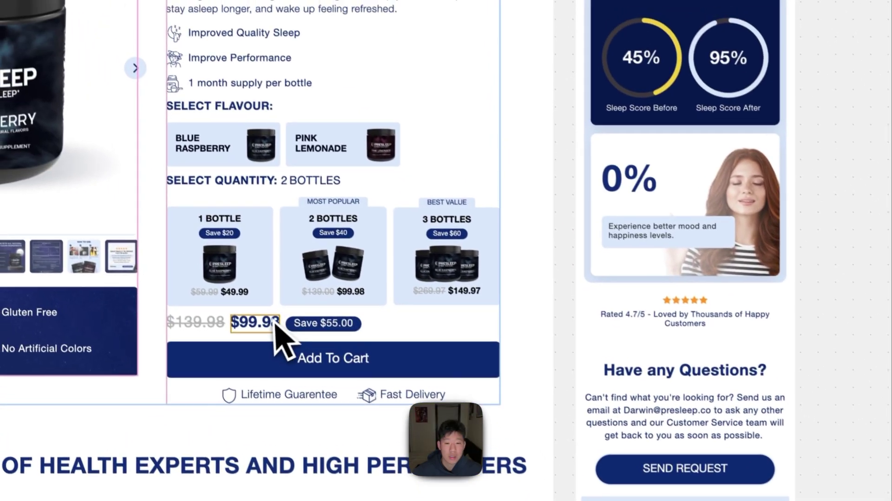
{"action": "left_click", "coordinate": [256, 341]}
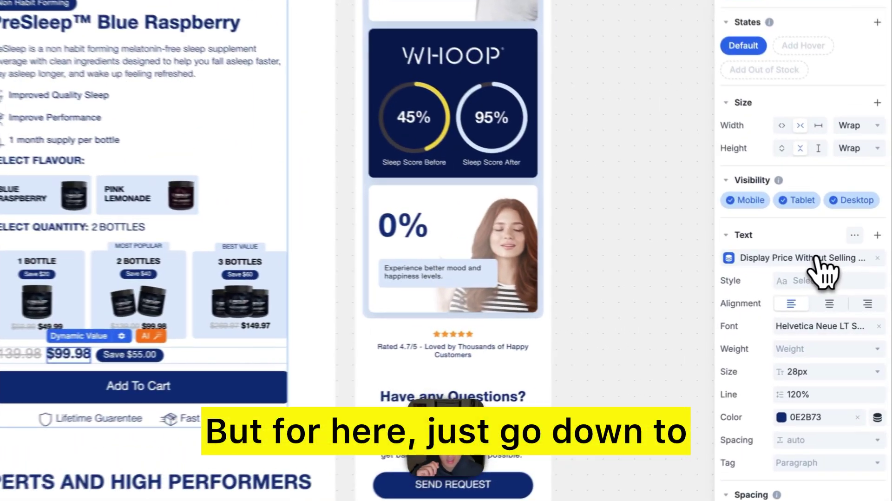
{"action": "left_click", "coordinate": [818, 260]}
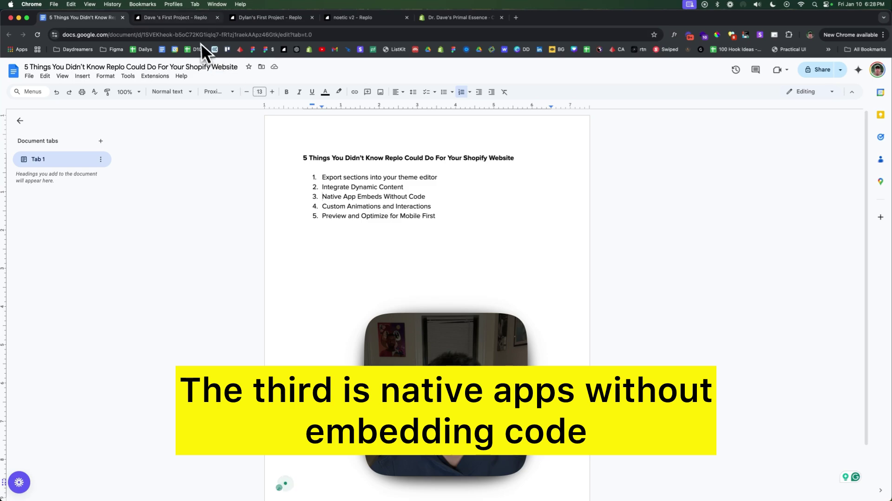
- Return to the PreSleep product template, locate the Judge.me reviews widget in the widened layer tree, and select its parent Product 2
{"action": "left_click", "coordinate": [176, 19]}
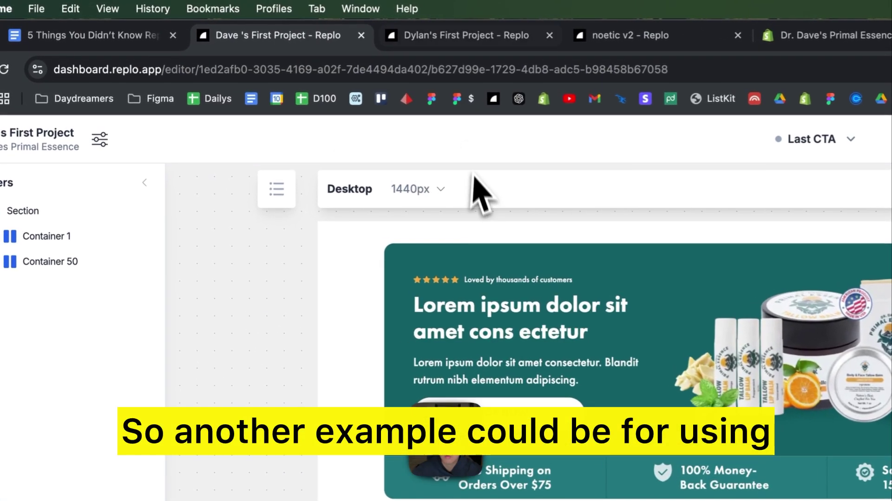
{"action": "left_click", "coordinate": [240, 5]}
{"action": "left_click", "coordinate": [366, 41]}
{"action": "left_click", "coordinate": [516, 36]}
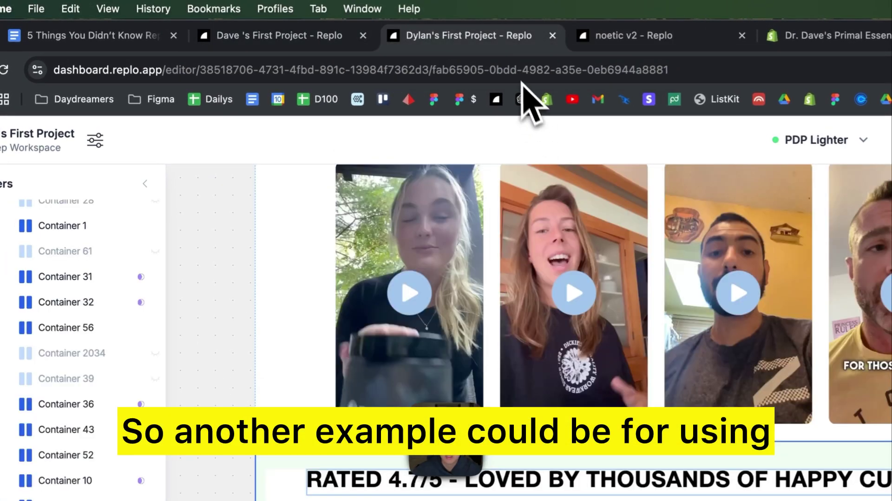
{"action": "left_click", "coordinate": [559, 310]}
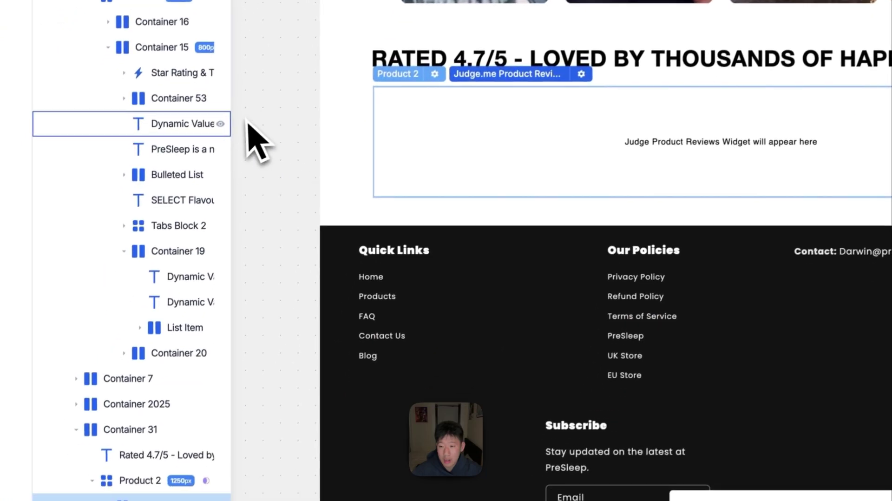
{"action": "left_click_drag", "start_coordinate": [179, 261], "coordinate": [236, 274]}
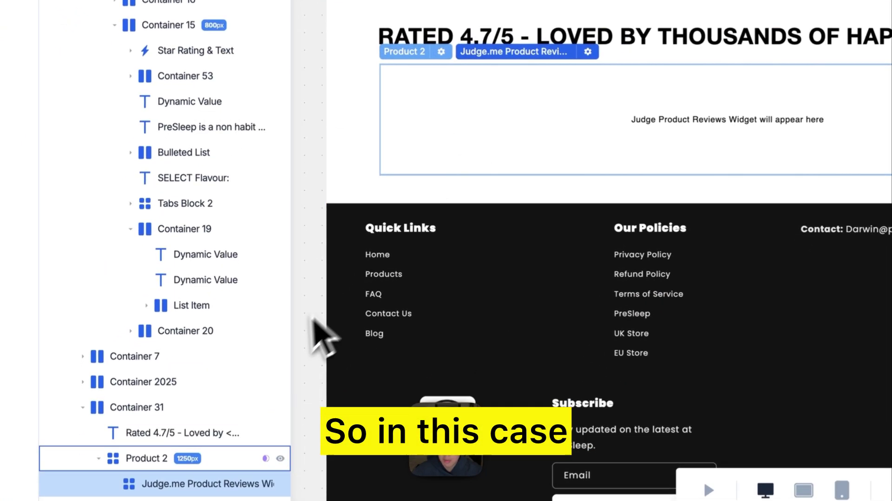
{"action": "left_click", "coordinate": [167, 465]}
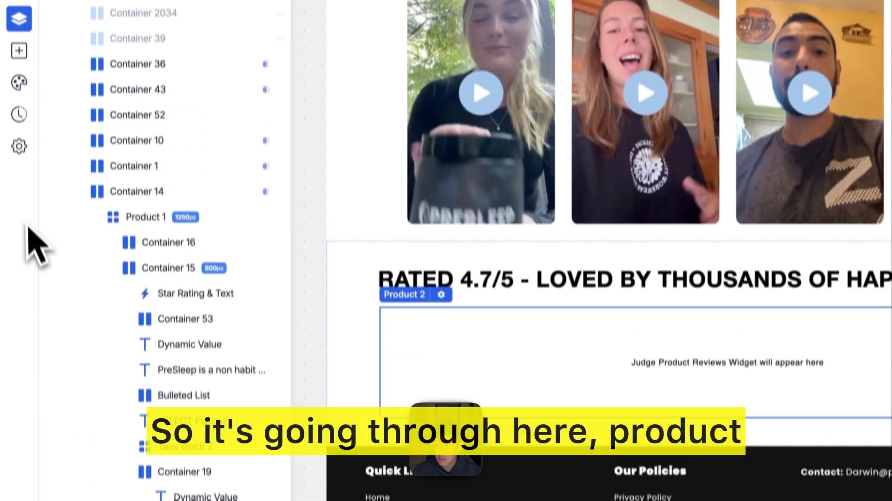
- Look at the product layout components available for wrapping the reviews widget
{"action": "left_click", "coordinate": [18, 112]}
{"action": "left_click", "coordinate": [132, 373]}
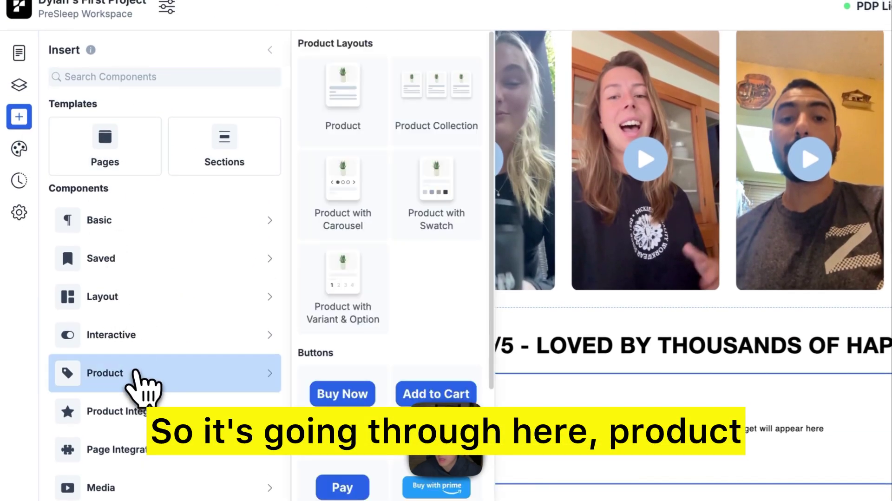
{"action": "left_click_drag", "start_coordinate": [341, 139], "coordinate": [571, 423]}
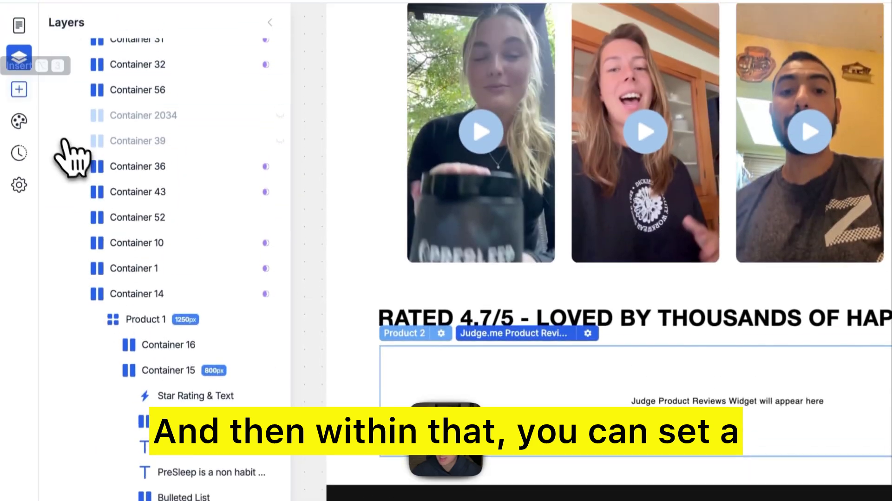
- Examine the insertable page integrations and product integrations, including the Judge Me rating and review widgets
{"action": "left_click", "coordinate": [21, 107]}
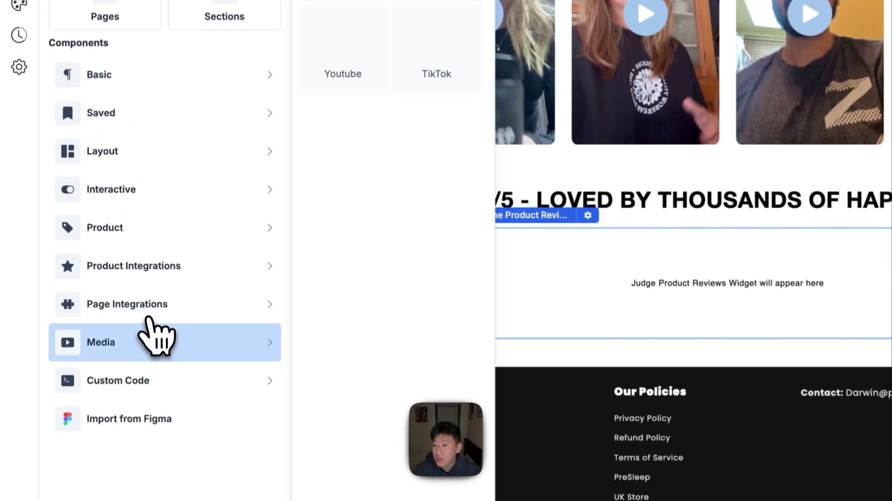
{"action": "left_click", "coordinate": [140, 189]}
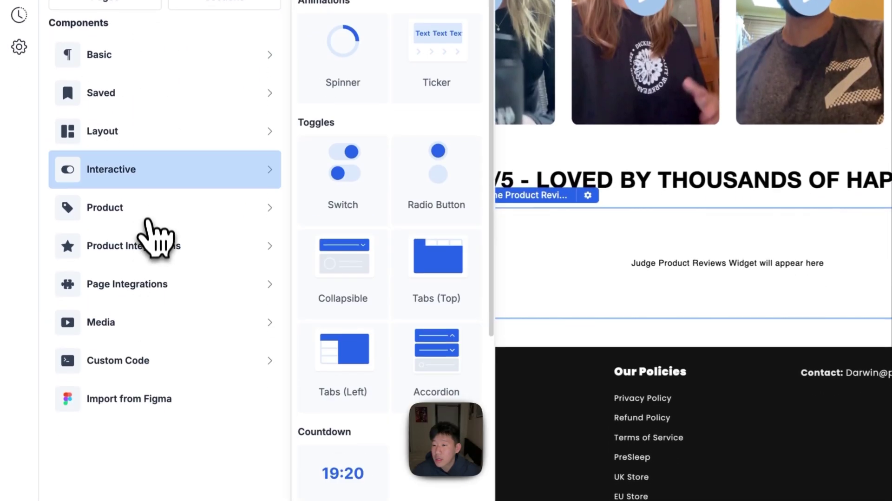
{"action": "left_click", "coordinate": [140, 304]}
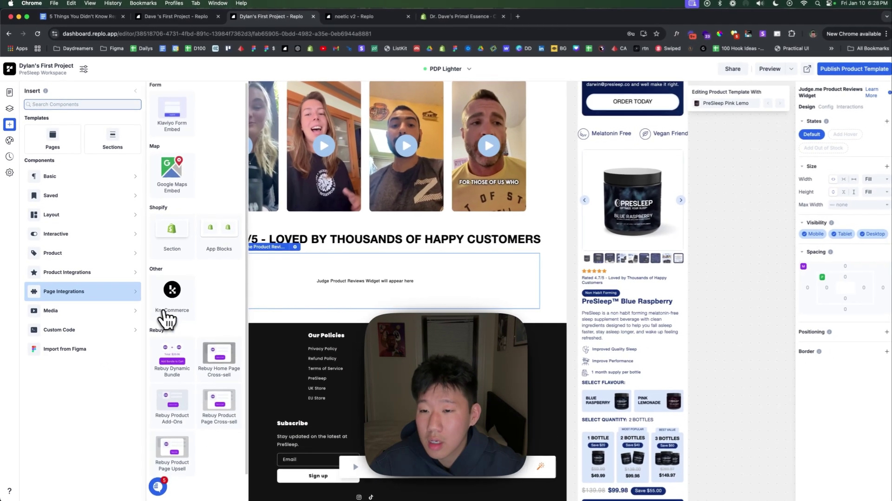
{"action": "scroll", "coordinate": [190, 334], "scroll_direction": "down", "scroll_amount": 2}
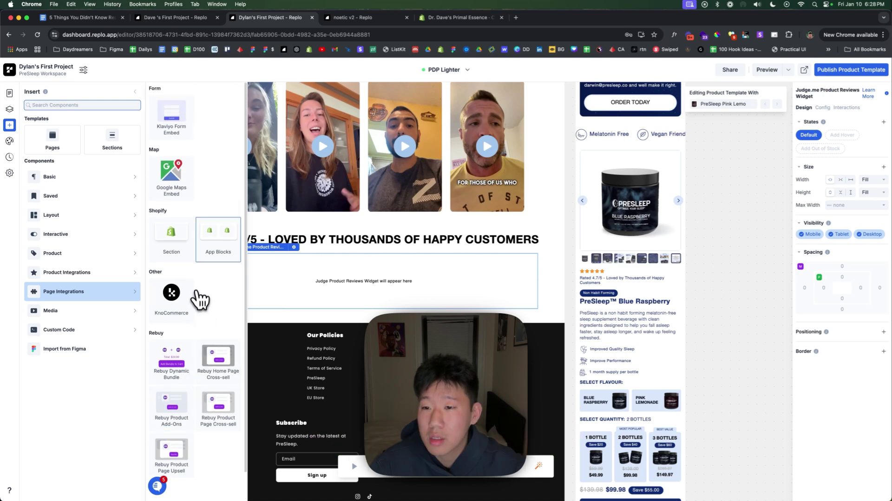
{"action": "mouse_move", "coordinate": [136, 275]}
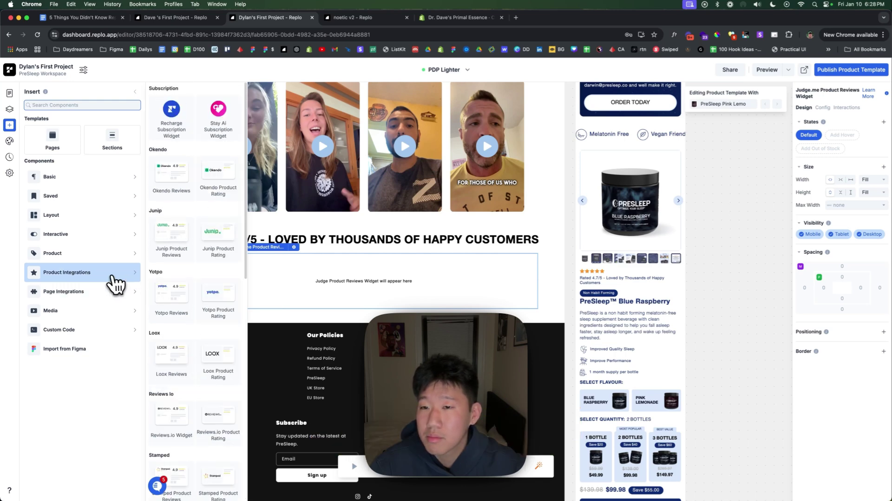
{"action": "scroll", "coordinate": [211, 278], "scroll_direction": "down", "scroll_amount": 6}
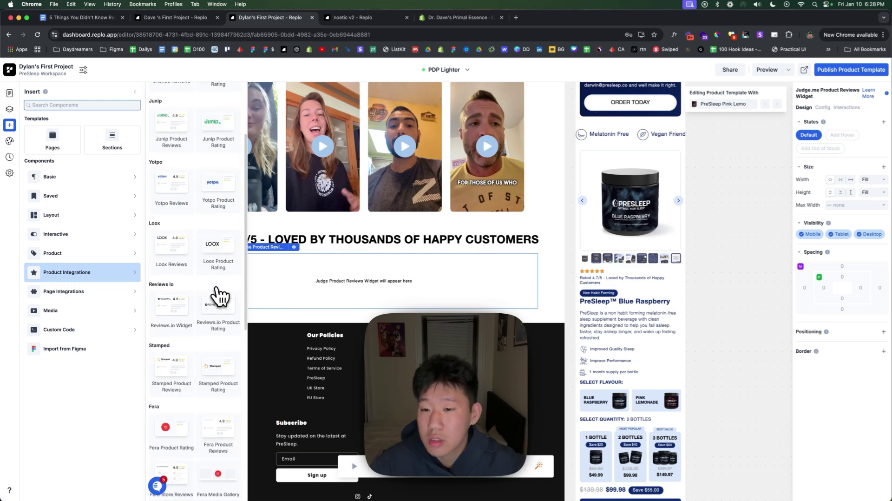
{"action": "scroll", "coordinate": [216, 310], "scroll_direction": "down", "scroll_amount": 2}
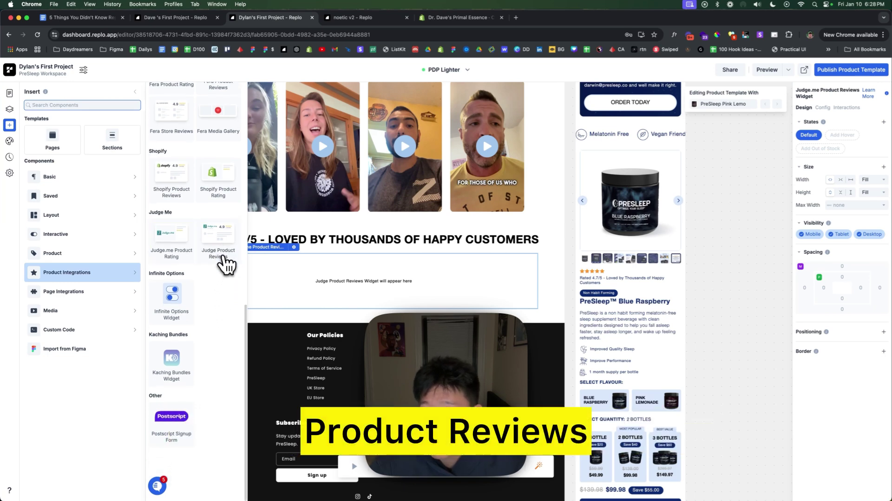
{"action": "scroll", "coordinate": [190, 283], "scroll_direction": "up", "scroll_amount": 3}
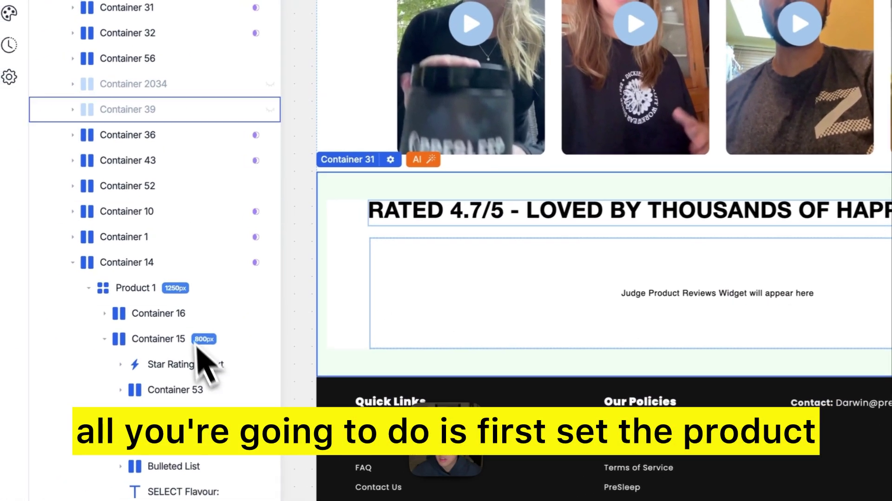
- View the product assigned in the product component's configuration, and inspect the Judge.me reviews widget's dynamic product source
{"action": "scroll", "coordinate": [197, 343], "scroll_direction": "down", "scroll_amount": 3}
{"action": "left_click", "coordinate": [189, 402]}
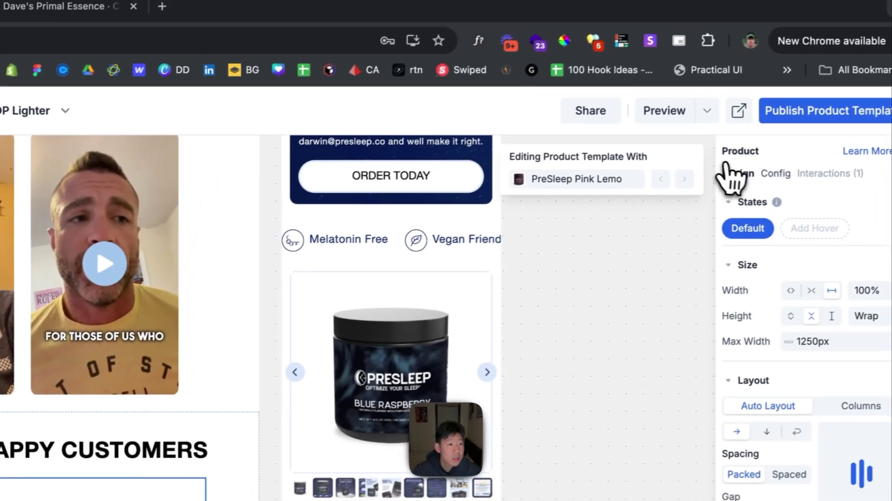
{"action": "left_click", "coordinate": [767, 176]}
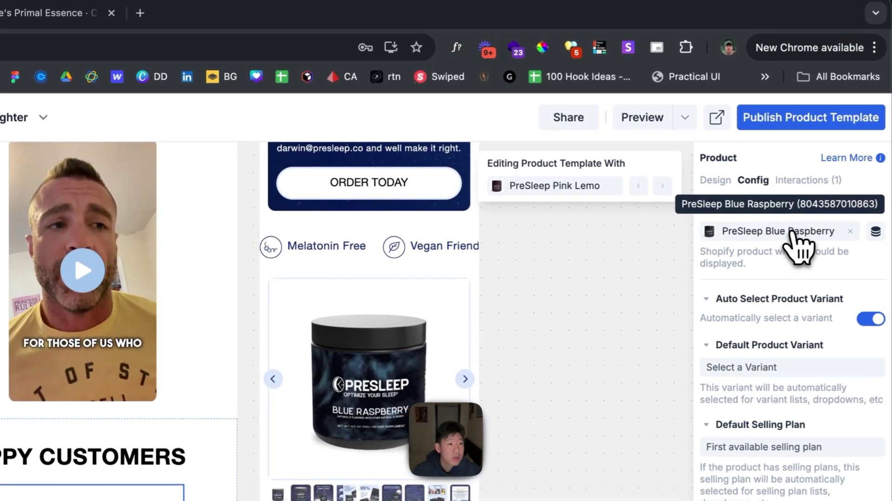
{"action": "left_click", "coordinate": [790, 232]}
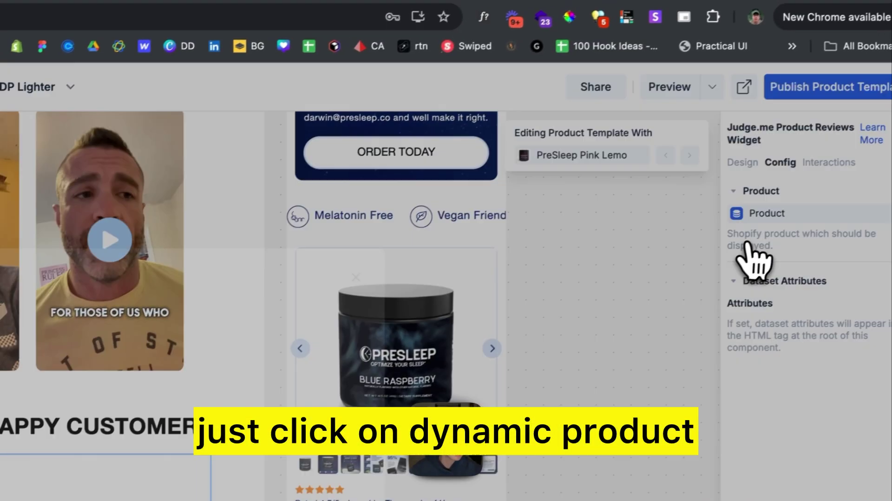
{"action": "left_click", "coordinate": [704, 242]}
- Check the feature list document, switch to the Replo project with the Last CTA section, and select its SHOP NOW button
{"action": "left_click", "coordinate": [320, 121]}
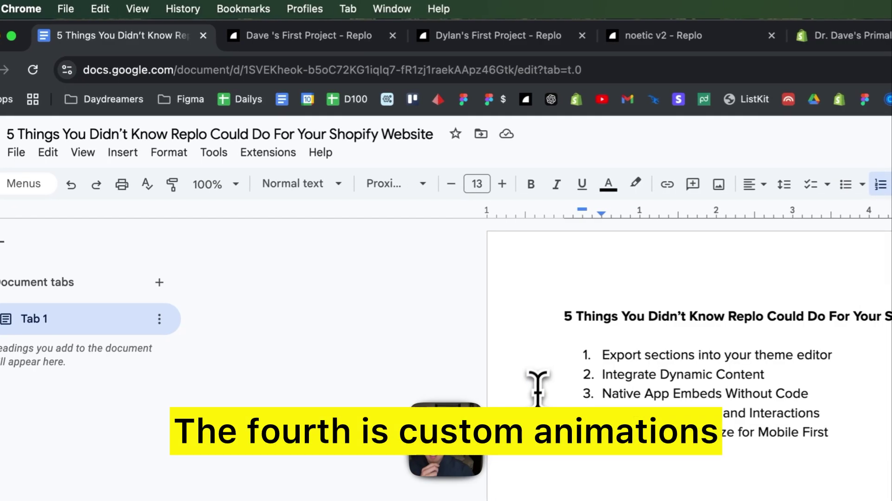
{"action": "left_click", "coordinate": [348, 36]}
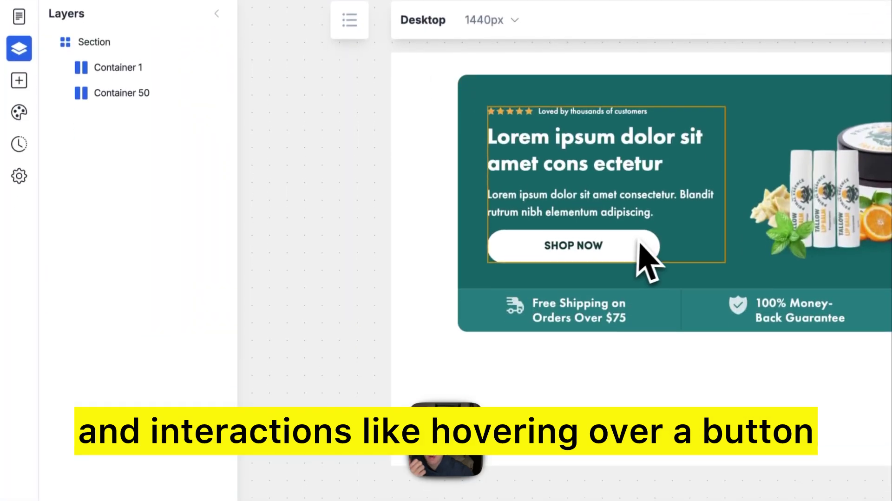
{"action": "left_click", "coordinate": [651, 337]}
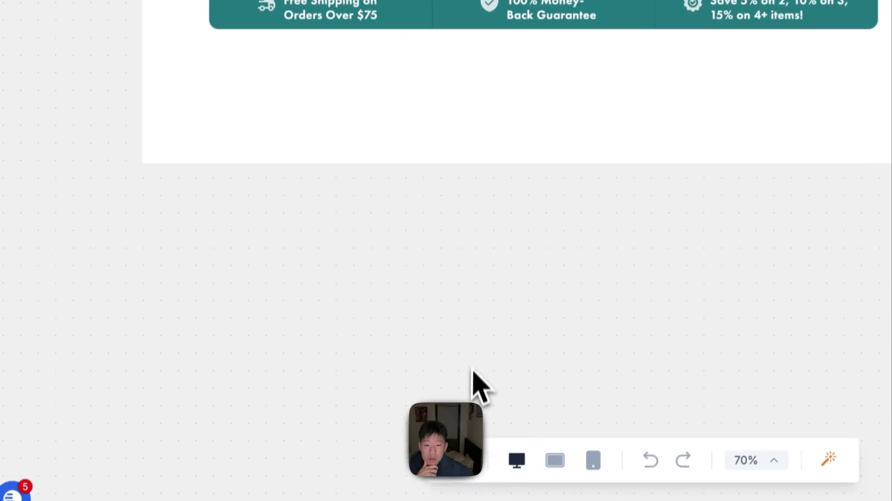
{"action": "left_click", "coordinate": [460, 458]}
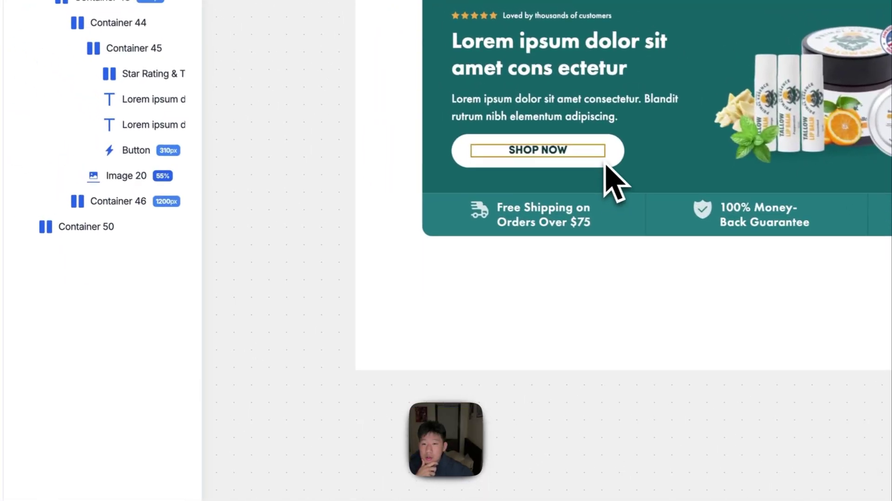
{"action": "left_click", "coordinate": [555, 120]}
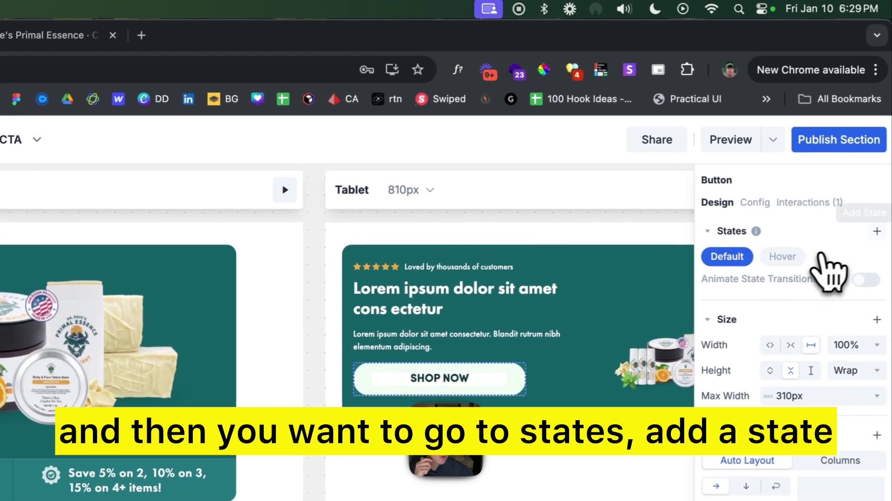
- Look at the states that can be added to the SHOP NOW button, and compare its Default and Hover styling
{"action": "left_click", "coordinate": [875, 231]}
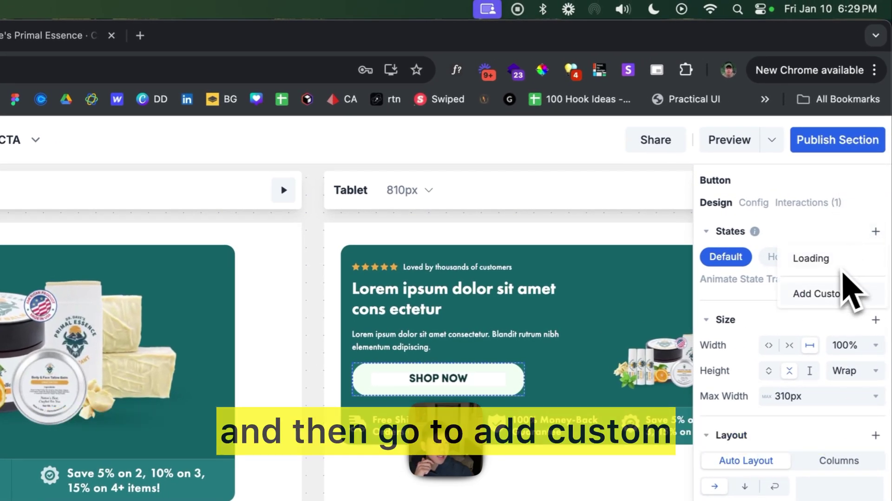
{"action": "left_click", "coordinate": [772, 256]}
{"action": "left_click", "coordinate": [791, 255]}
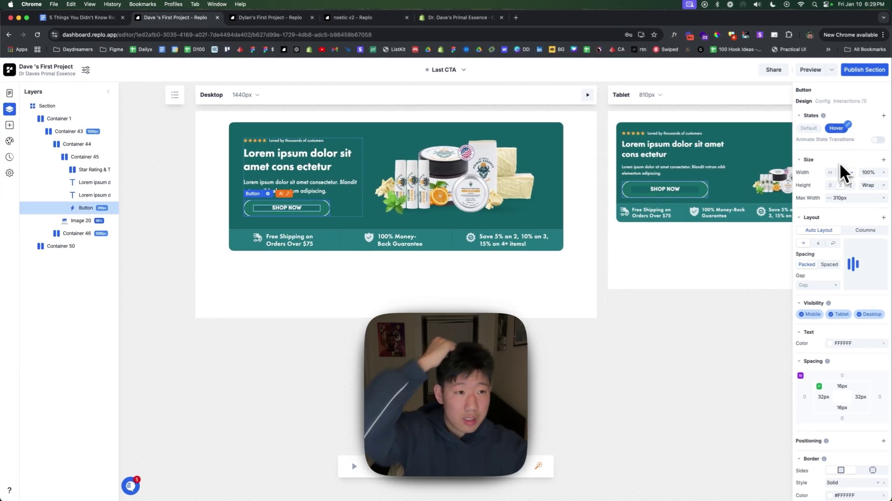
{"action": "scroll", "coordinate": [851, 285], "scroll_direction": "down", "scroll_amount": 5}
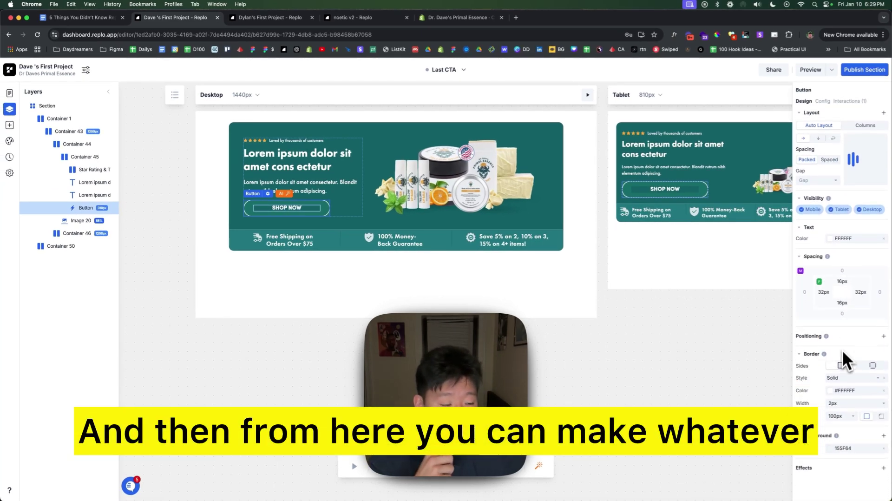
{"action": "scroll", "coordinate": [815, 174], "scroll_direction": "up", "scroll_amount": 5}
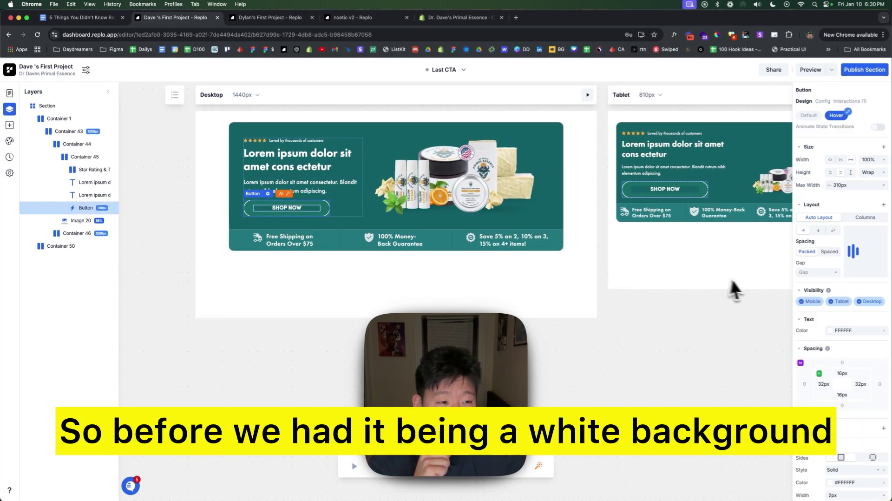
{"action": "left_click", "coordinate": [808, 126]}
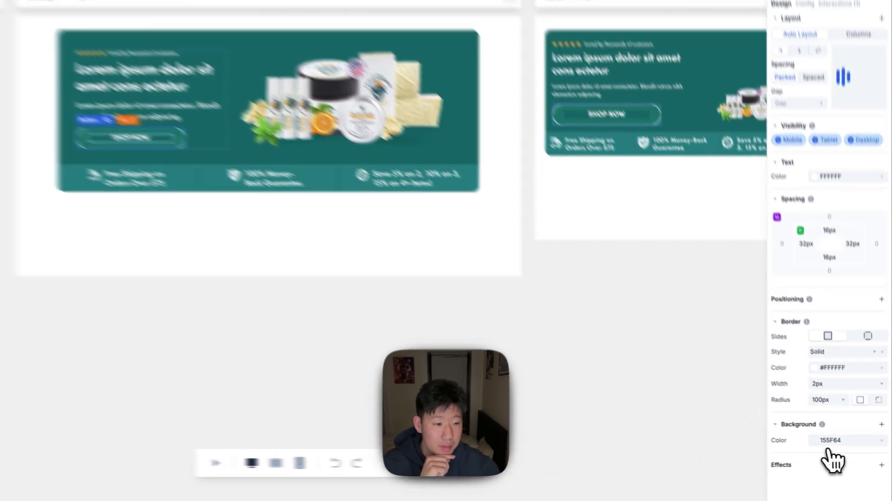
- Inspect the background color and opacity of the button's Hover state without changing them
{"action": "left_click", "coordinate": [843, 449]}
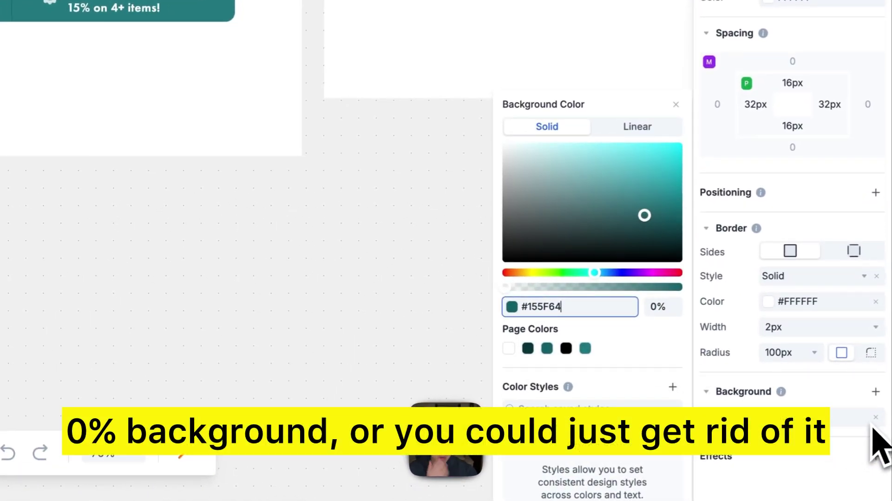
{"action": "left_click", "coordinate": [767, 420]}
{"action": "scroll", "coordinate": [725, 153], "scroll_direction": "up", "scroll_amount": 1}
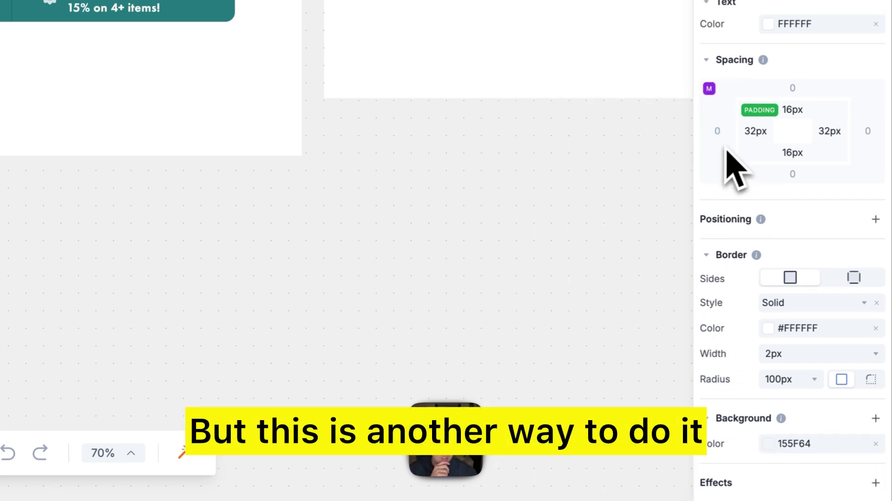
{"action": "scroll", "coordinate": [748, 149], "scroll_direction": "up", "scroll_amount": 5}
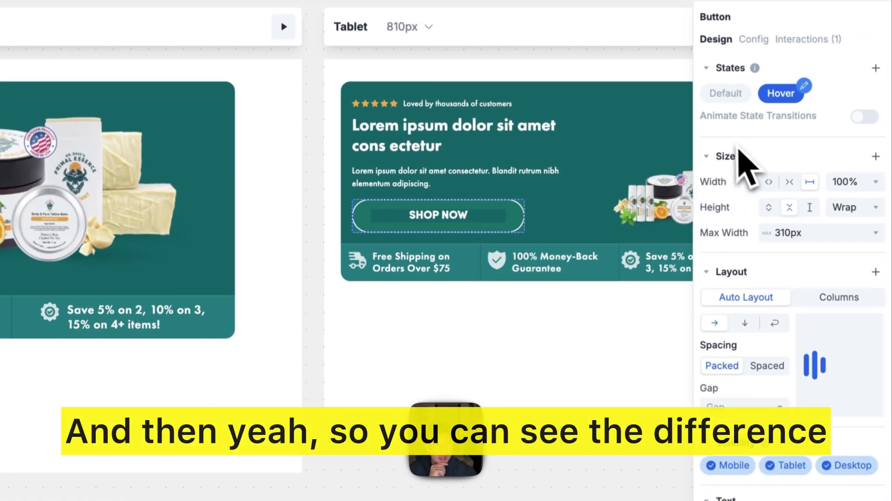
- Compare the SHOP NOW text color in the button's Default and Hover states, and reselect the parent button
{"action": "left_click", "coordinate": [722, 122]}
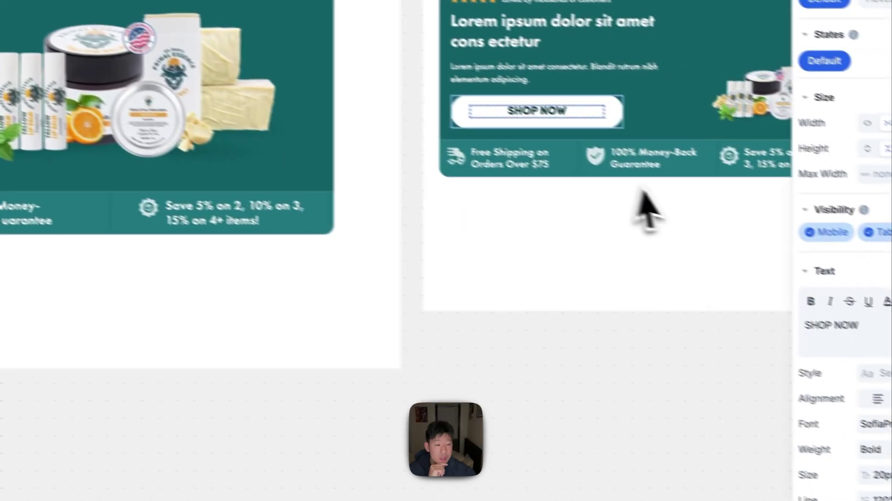
{"action": "scroll", "coordinate": [808, 311], "scroll_direction": "down", "scroll_amount": 5}
{"action": "scroll", "coordinate": [822, 258], "scroll_direction": "up", "scroll_amount": 5}
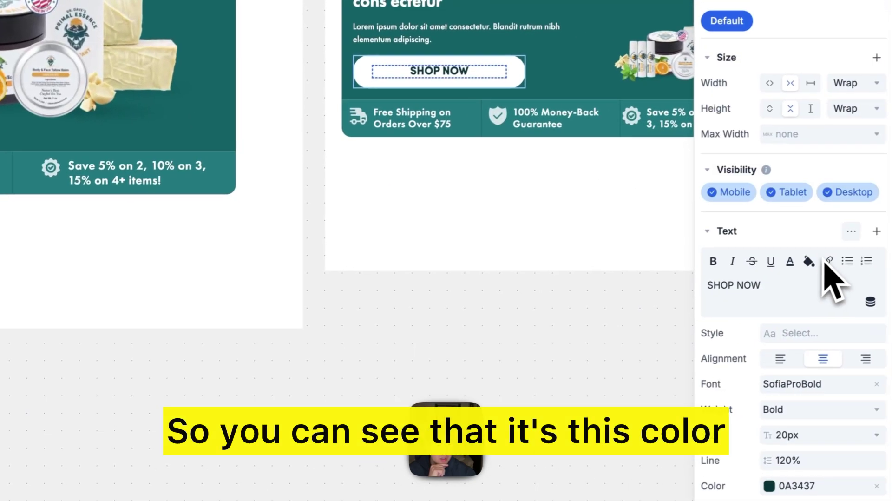
{"action": "scroll", "coordinate": [822, 355], "scroll_direction": "down", "scroll_amount": 1}
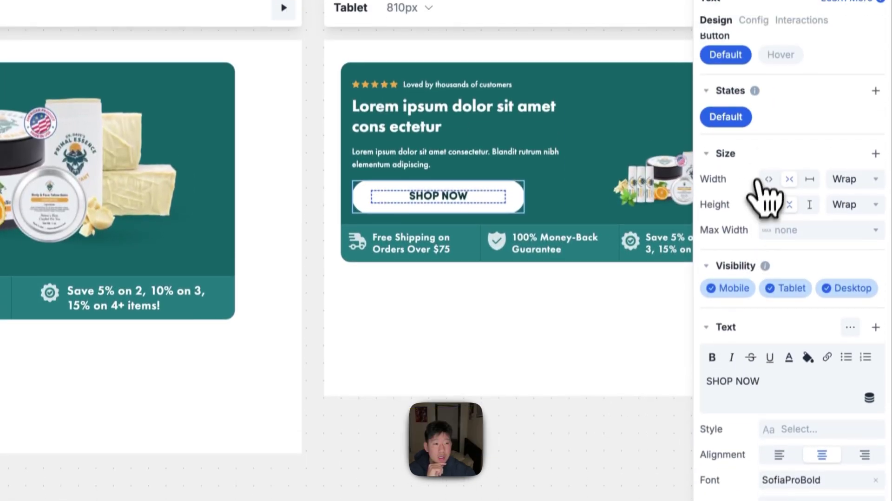
{"action": "left_click", "coordinate": [781, 54]}
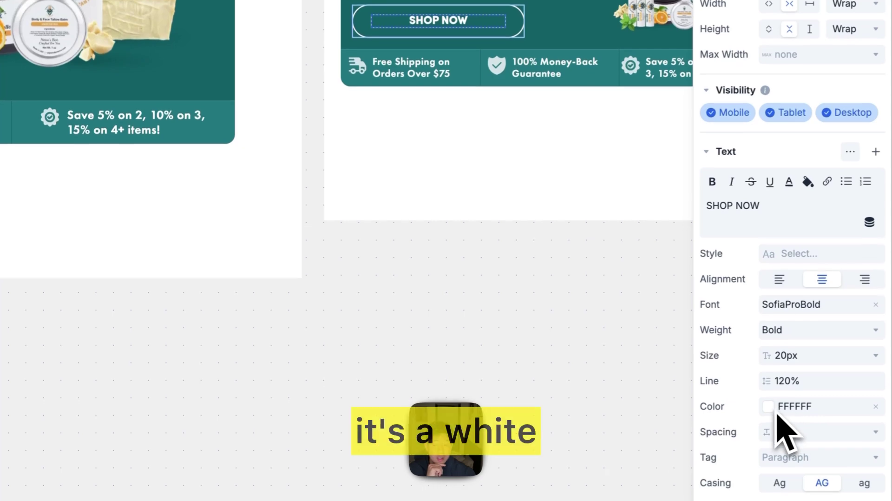
{"action": "left_click", "coordinate": [746, 125]}
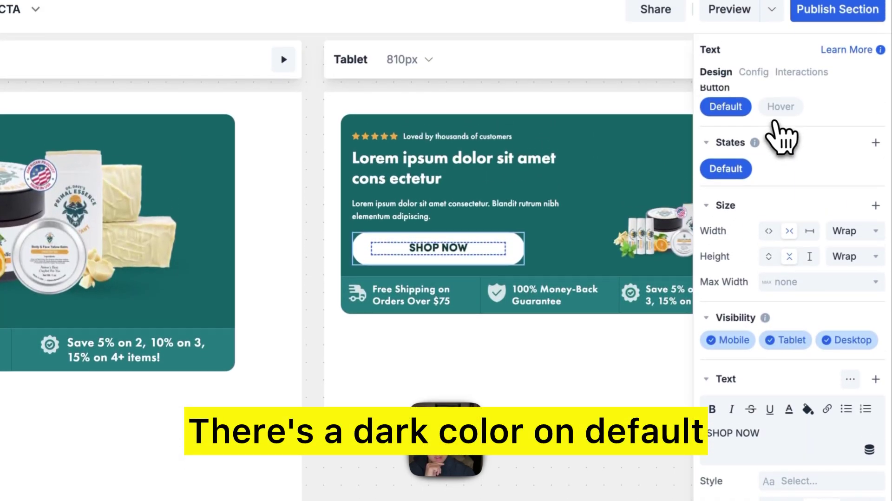
{"action": "left_click", "coordinate": [781, 106]}
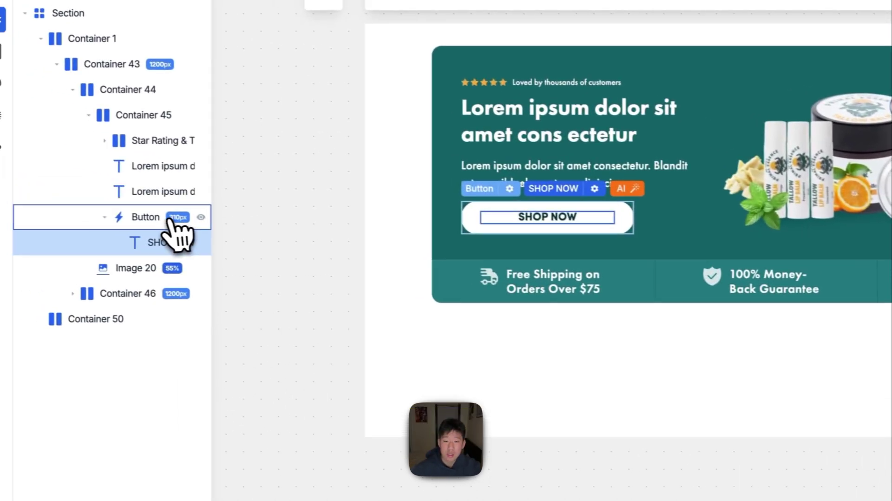
{"action": "left_click", "coordinate": [173, 217]}
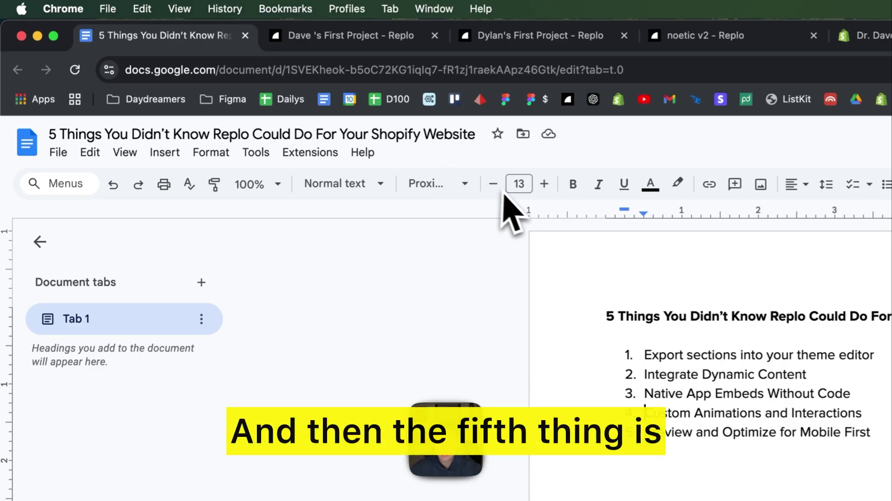
- Return to the PreSleep product template and examine its layout across the desktop, tablet and mobile canvases
{"action": "left_click", "coordinate": [268, 41]}
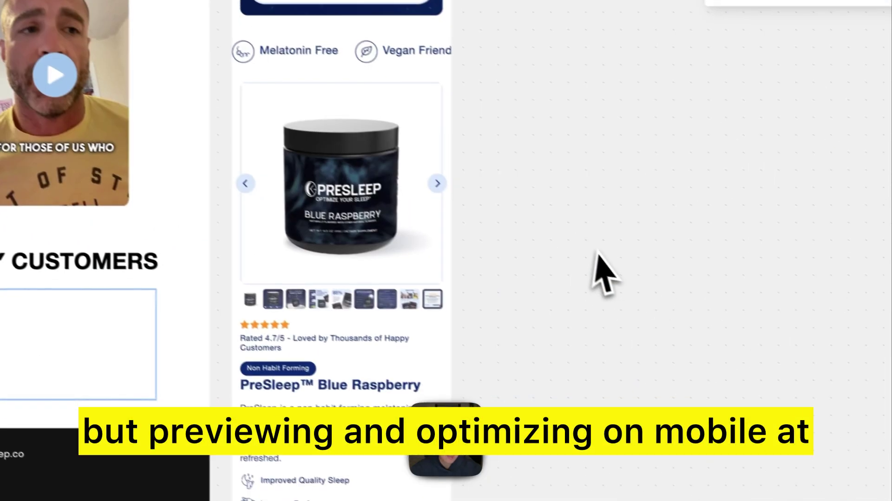
{"action": "scroll", "coordinate": [599, 274], "scroll_direction": "down", "scroll_amount": 3}
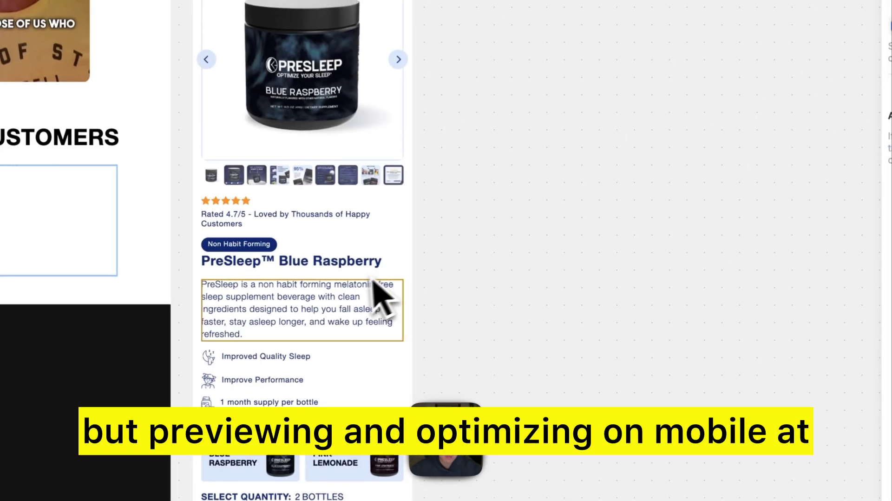
{"action": "scroll", "coordinate": [434, 294], "scroll_direction": "left", "scroll_amount": 5}
{"action": "scroll", "coordinate": [288, 275], "scroll_direction": "up", "scroll_amount": 8}
{"action": "scroll", "coordinate": [575, 155], "scroll_direction": "down", "scroll_amount": 10}
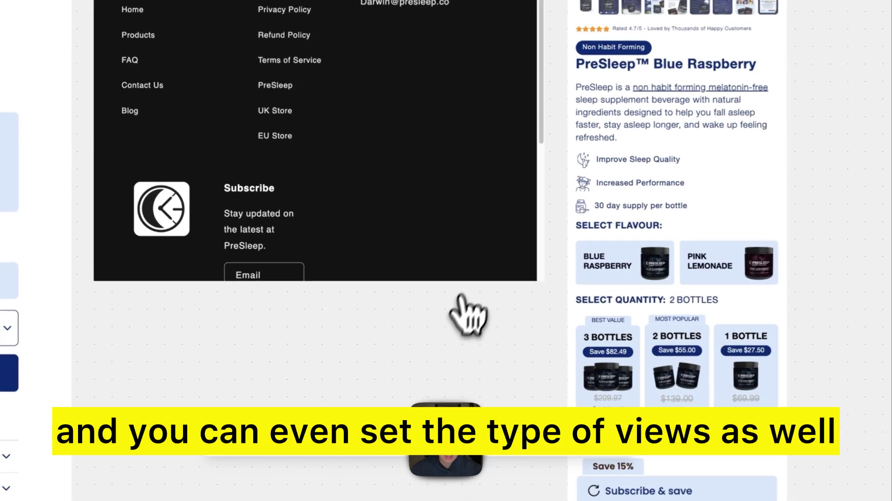
{"action": "scroll", "coordinate": [462, 309], "scroll_direction": "up", "scroll_amount": 5}
{"action": "scroll", "coordinate": [462, 309], "scroll_direction": "left", "scroll_amount": 3}
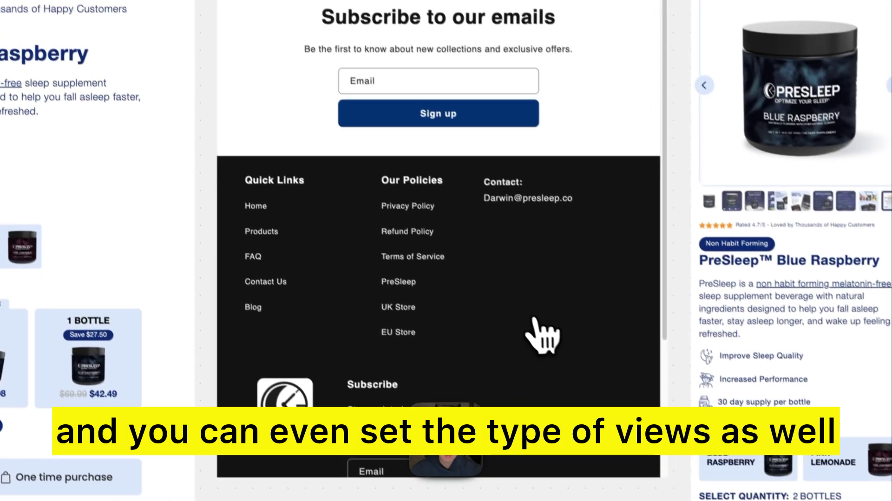